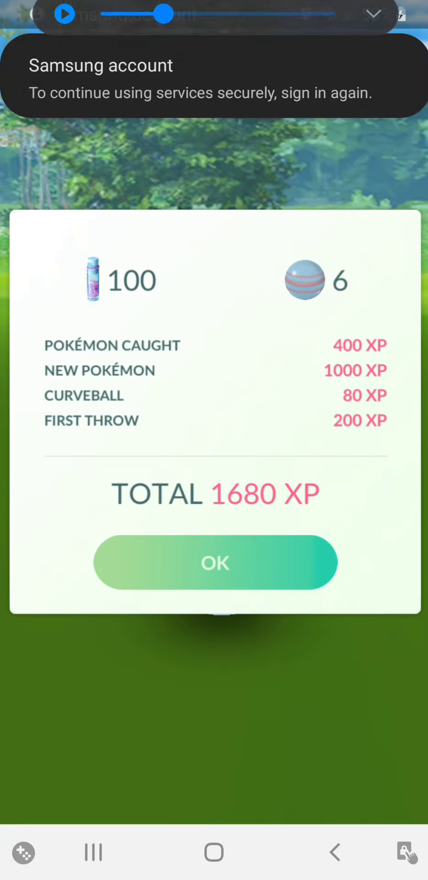
Step: Dismiss the Wooper catch's 1680 XP reward summary and return to the map
{"action": "left_click", "coordinate": [215, 562]}
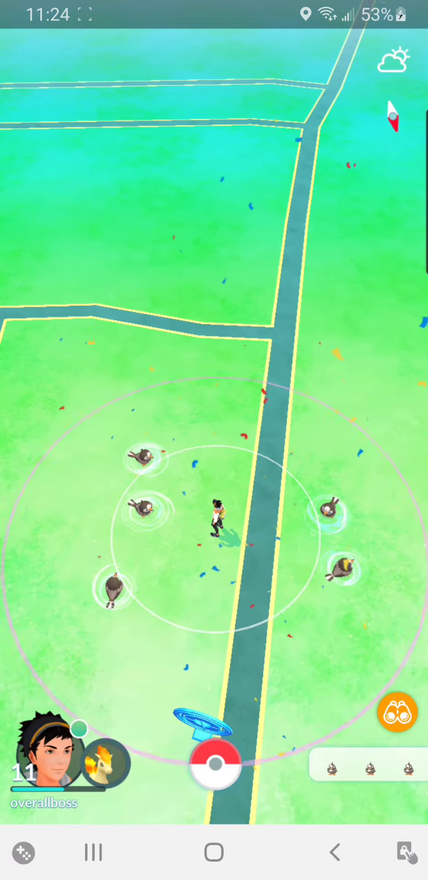
Step: Encounter a nearby Starly and catch the CP 184 Starly with a Poké Ball
{"action": "left_click", "coordinate": [337, 570]}
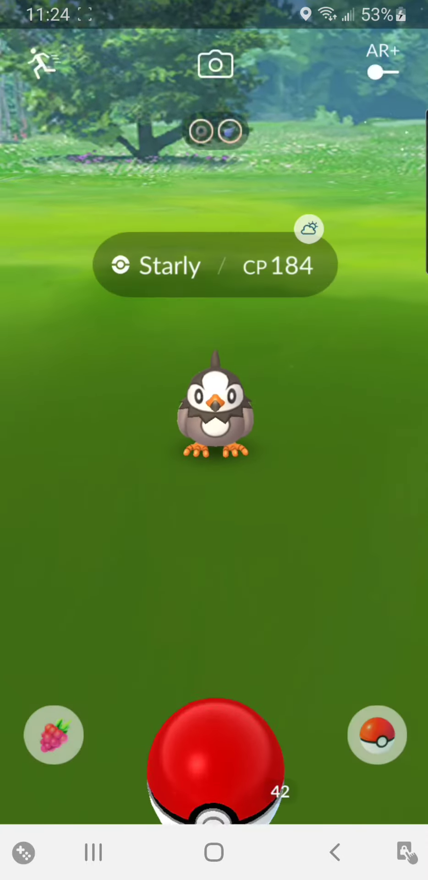
{"action": "left_click_drag", "start_coordinate": [214, 763], "coordinate": [276, 560]}
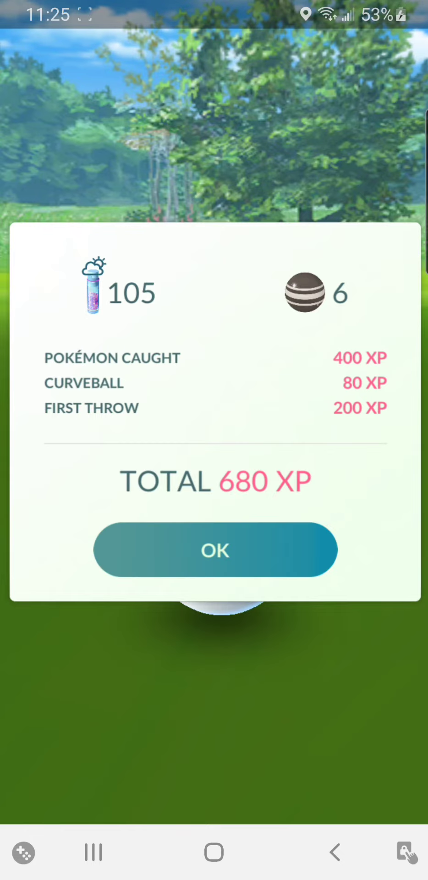
Step: Dismiss the first Starly's rewards and details, then land a nice throw on a second Starly
{"action": "left_click", "coordinate": [215, 549]}
{"action": "left_click", "coordinate": [215, 768]}
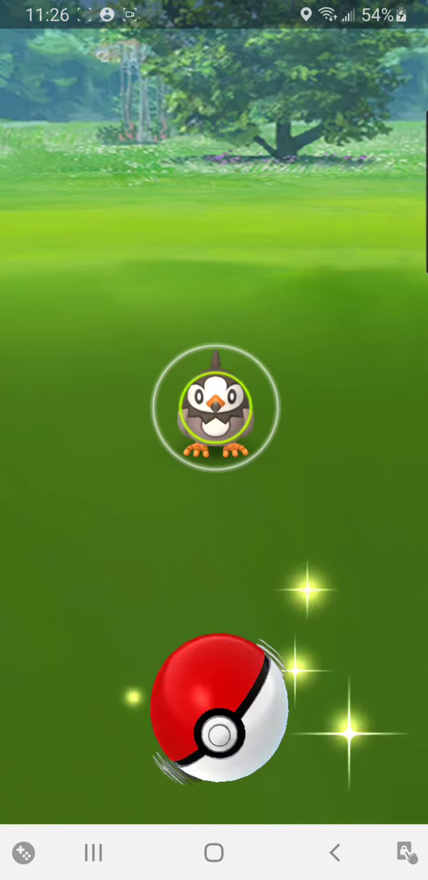
{"action": "left_click_drag", "start_coordinate": [220, 727], "coordinate": [215, 309]}
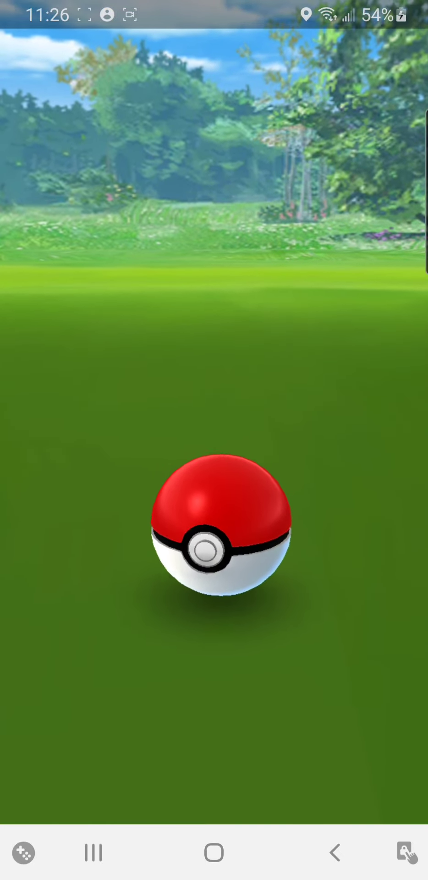
Step: Clear the account and video-saved notifications from the Android notification shade
{"action": "left_click_drag", "start_coordinate": [214, 7], "coordinate": [214, 481]}
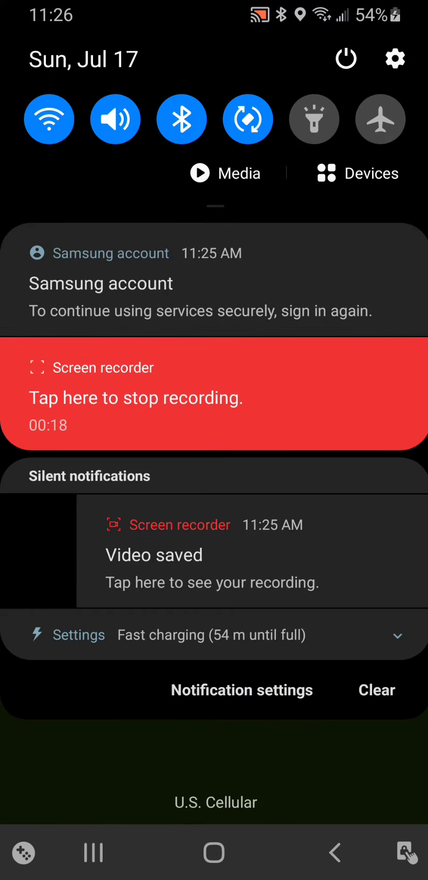
{"action": "left_click_drag", "start_coordinate": [206, 554], "coordinate": [426, 554]}
{"action": "left_click_drag", "start_coordinate": [103, 282], "coordinate": [413, 282]}
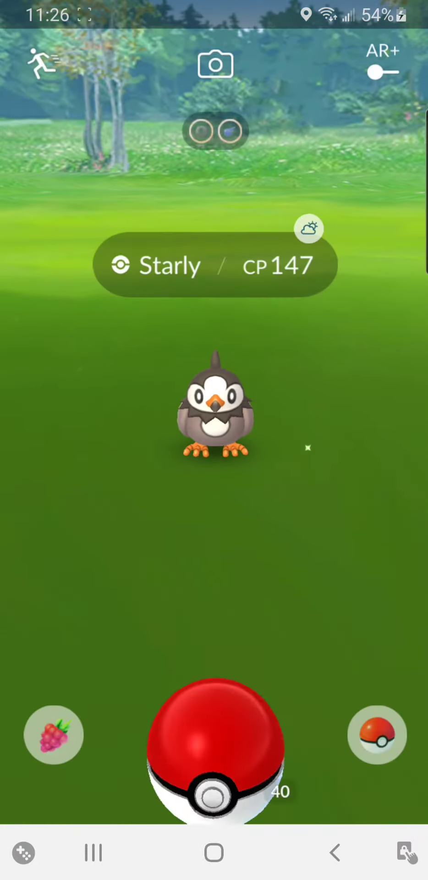
Step: Catch the CP 147 Starly with a curveball, then dismiss its rewards and detail card
{"action": "left_click_drag", "start_coordinate": [217, 756], "coordinate": [206, 385]}
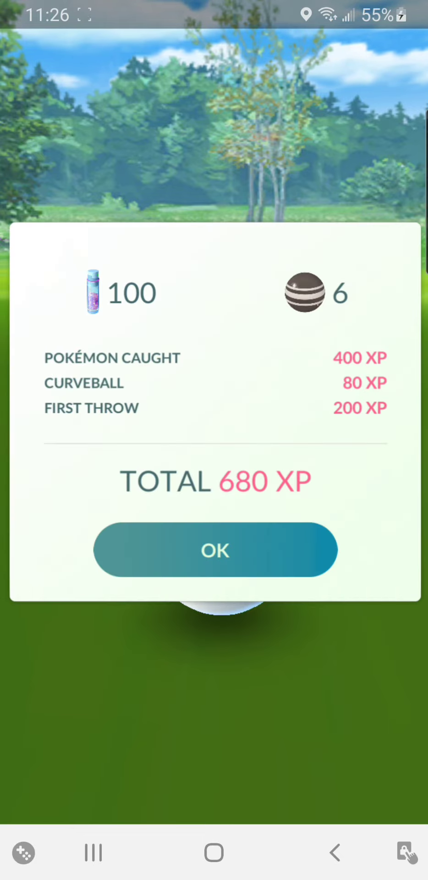
{"action": "left_click", "coordinate": [215, 550]}
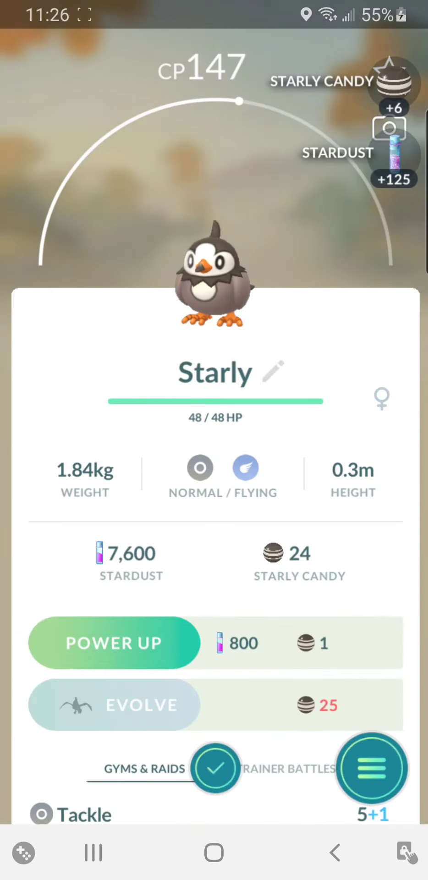
{"action": "left_click", "coordinate": [214, 765]}
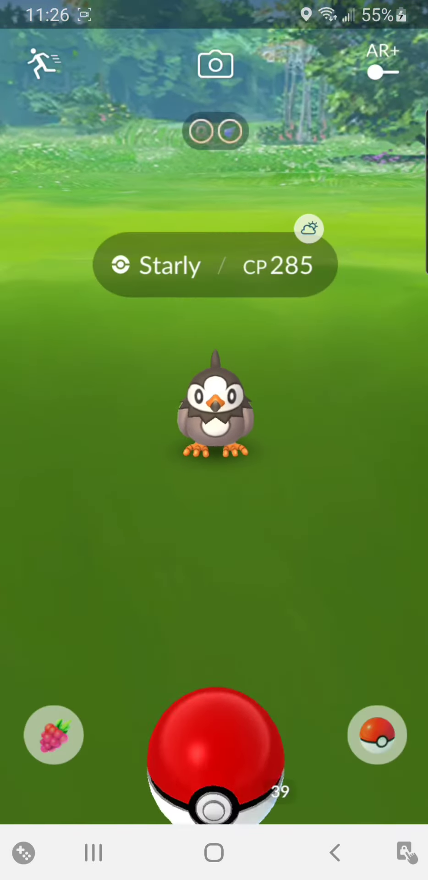
Step: Catch the fourth Starly with a Poké Ball, earning 680 XP
{"action": "mouse_move", "coordinate": [214, 759]}
{"action": "left_mouse_down"}
{"action": "mouse_move", "coordinate": [176, 612]}
{"action": "mouse_move", "coordinate": [168, 344]}
{"action": "left_mouse_up"}
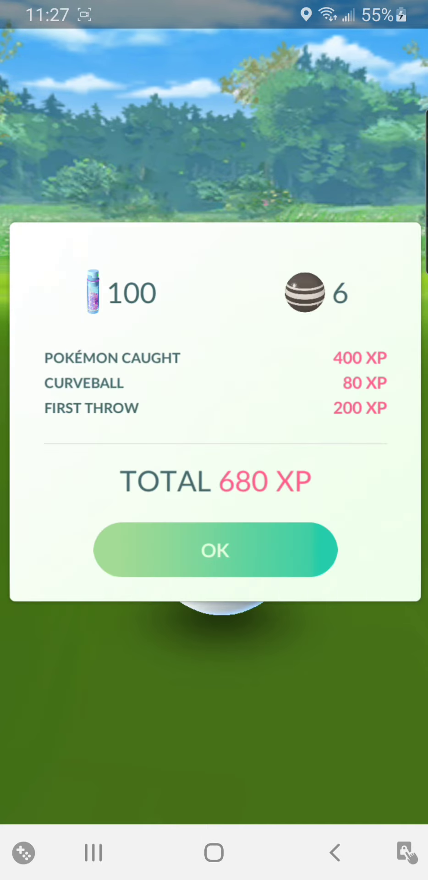
Step: Dismiss the fourth Starly's rewards and details, close the AR mapping screen, and go to the home screen
{"action": "left_click", "coordinate": [215, 549]}
{"action": "left_click", "coordinate": [215, 765]}
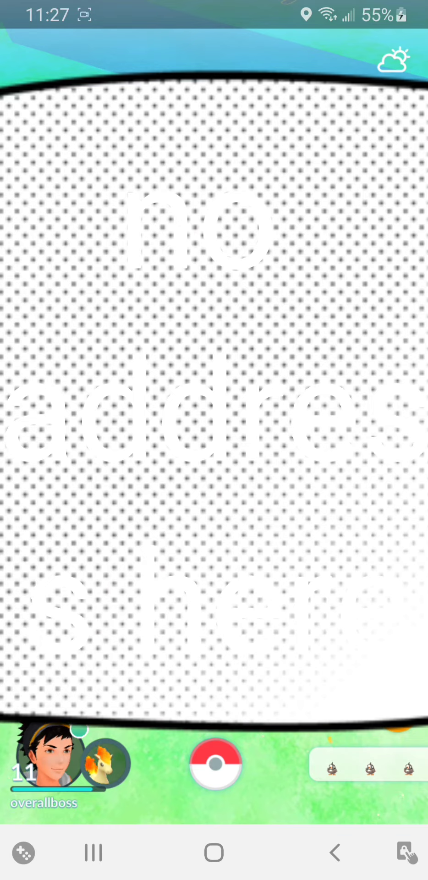
{"action": "left_click", "coordinate": [215, 765]}
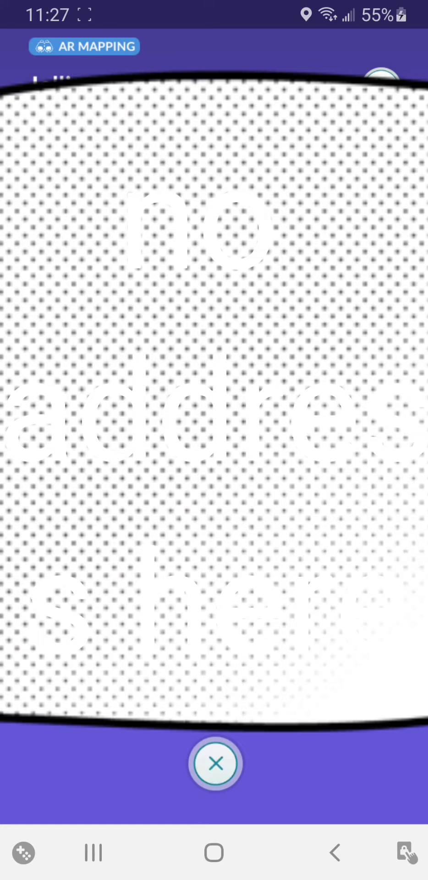
{"action": "left_click", "coordinate": [215, 763]}
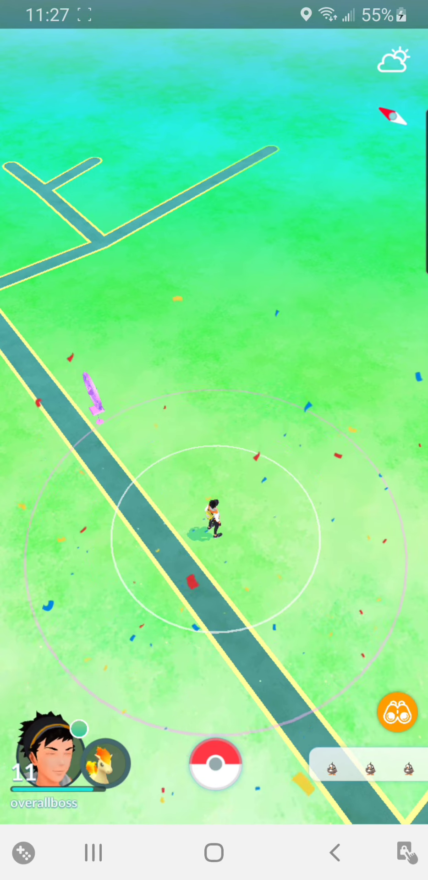
{"action": "left_click", "coordinate": [214, 852]}
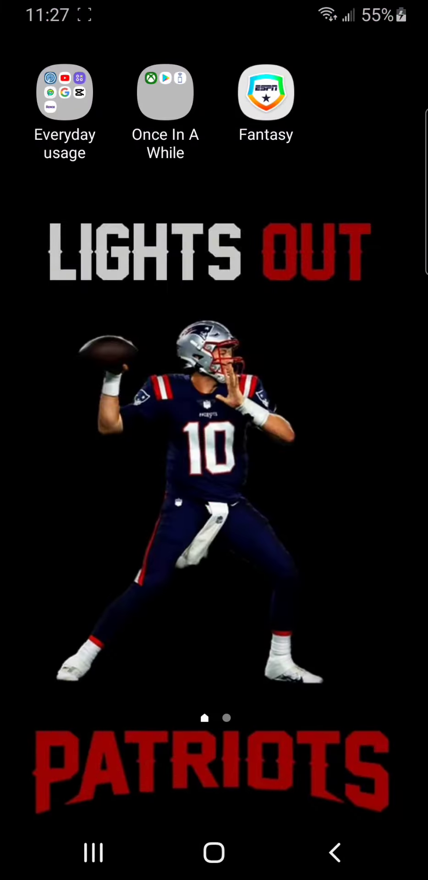